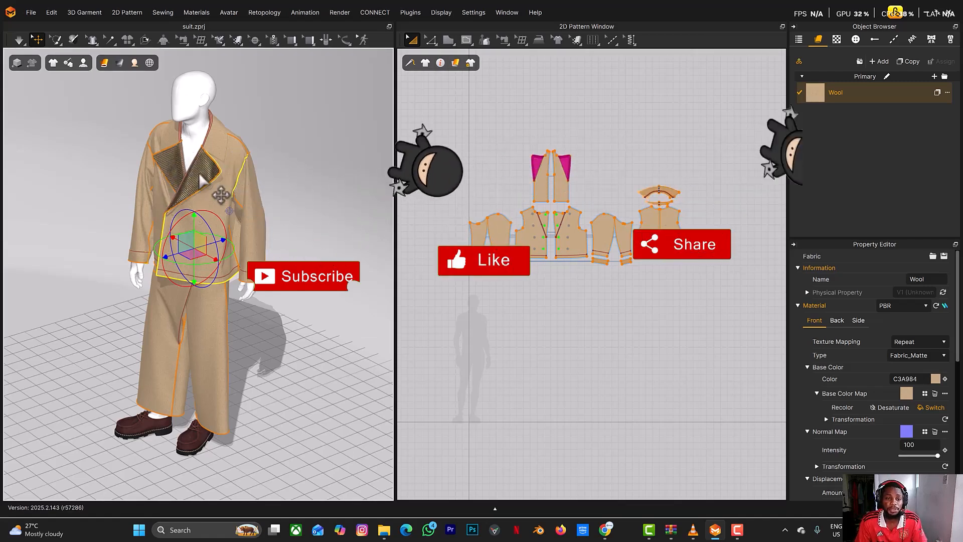
Switch to the Gemini chat in Chrome and examine the generated striped aso oke fabric, its normal map and their prompts
right_drag(200, 181, 231, 198)
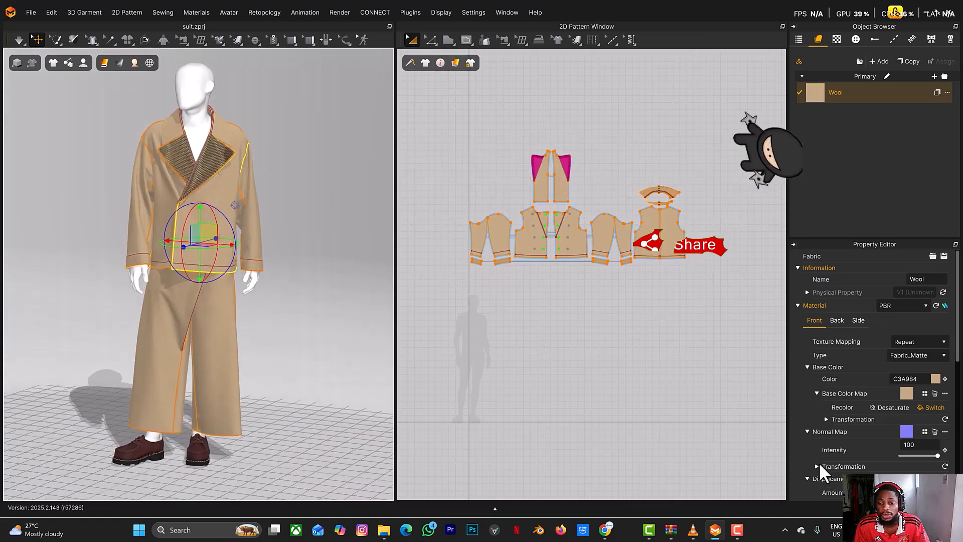
click(606, 532)
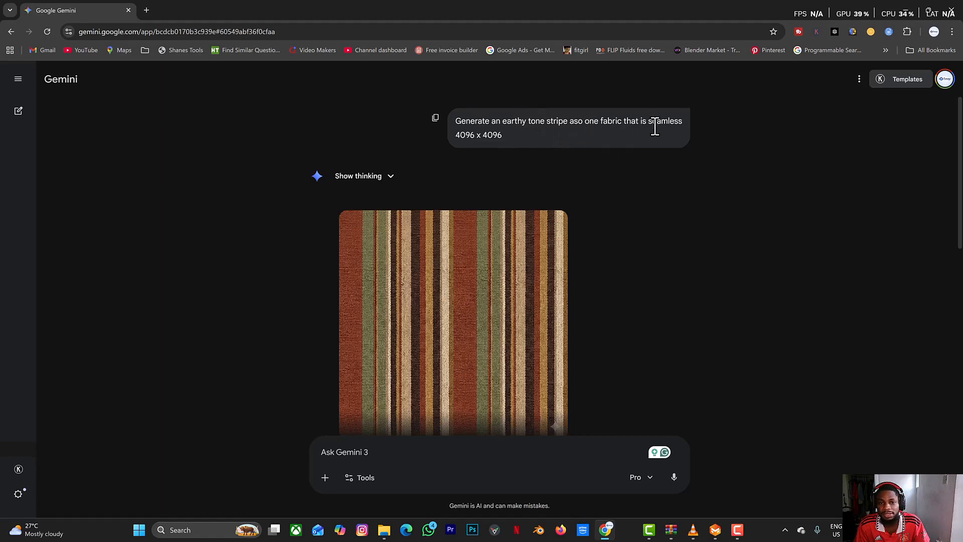
scroll(501, 308, down, 2)
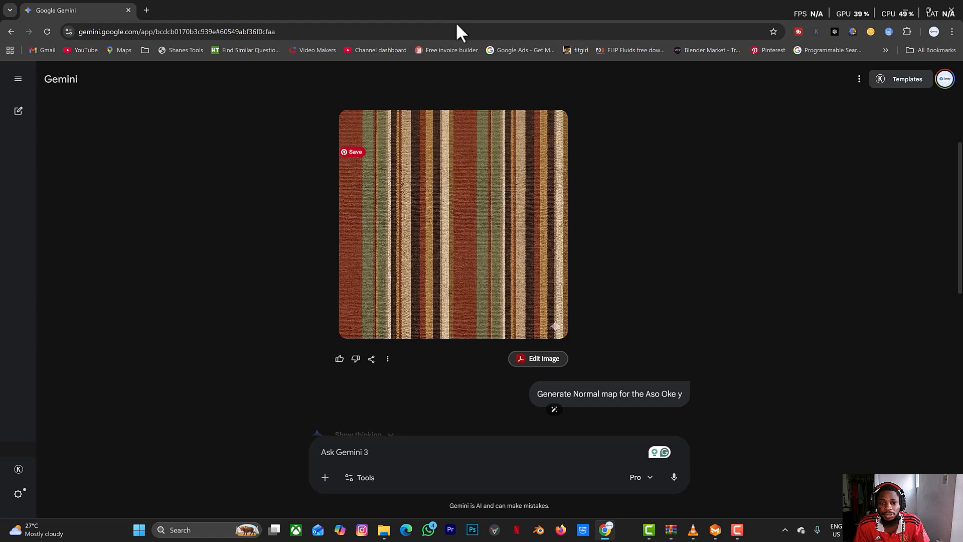
click(461, 273)
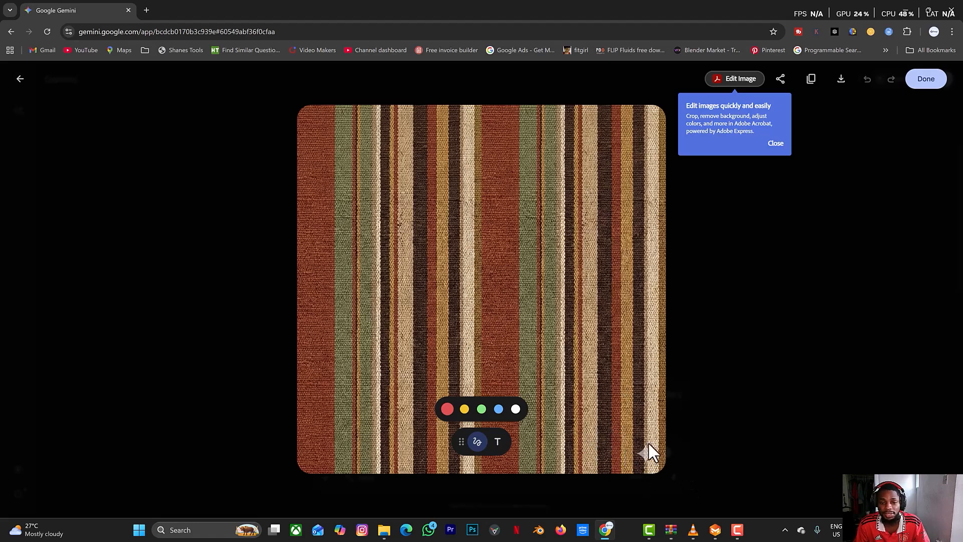
click(20, 80)
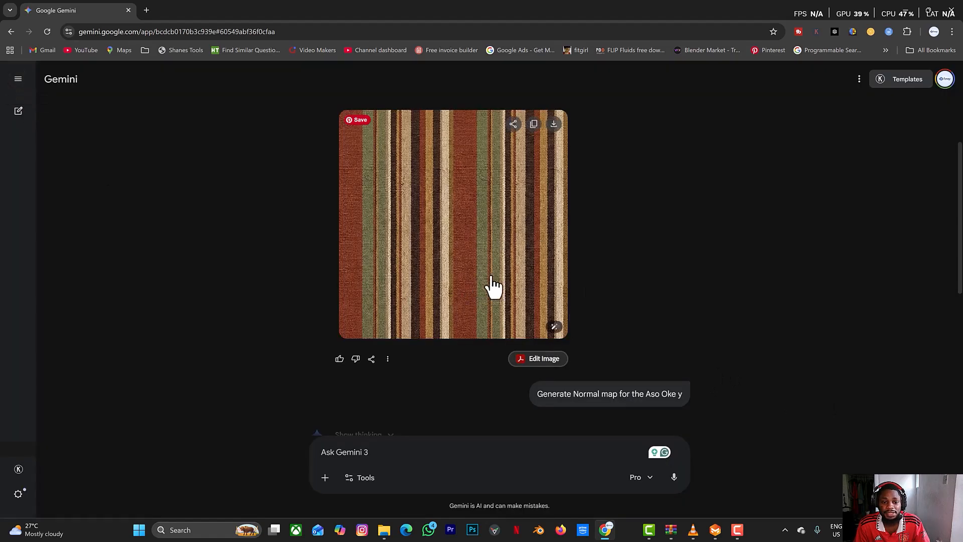
scroll(556, 304, down, 3)
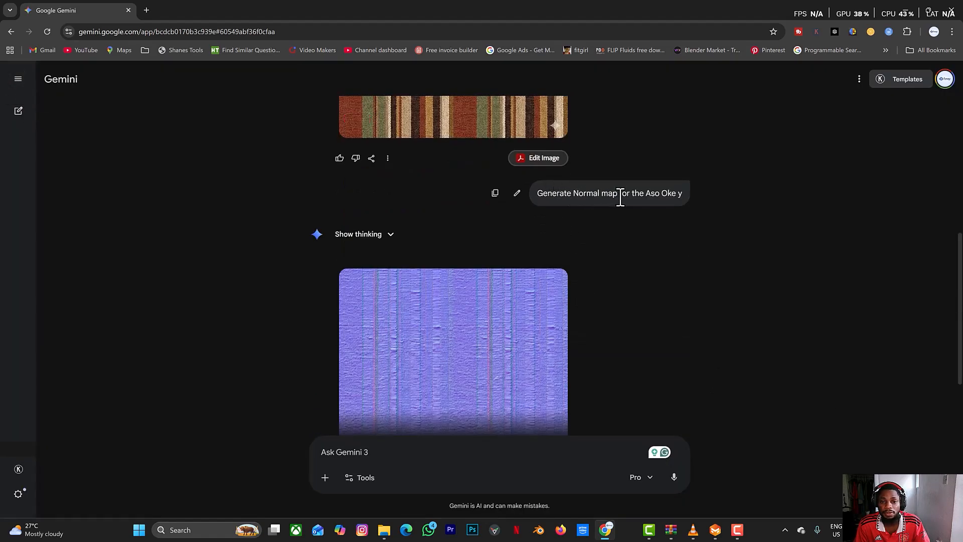
scroll(447, 201, up, 4)
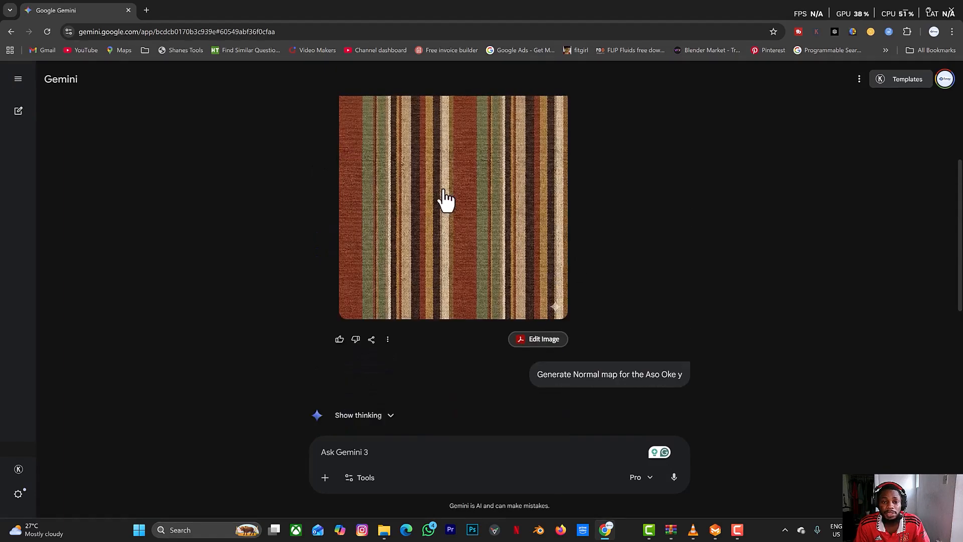
scroll(455, 271, down, 6)
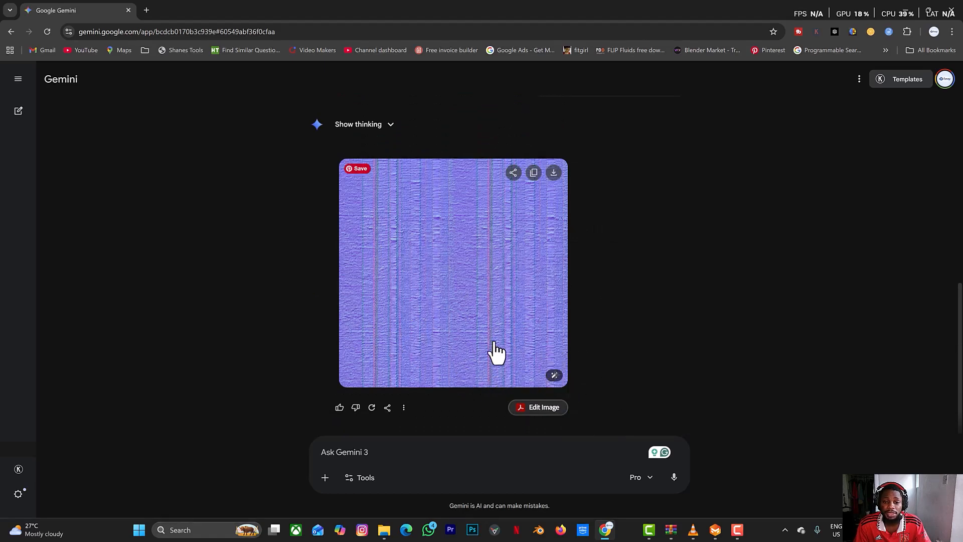
scroll(537, 324, up, 7)
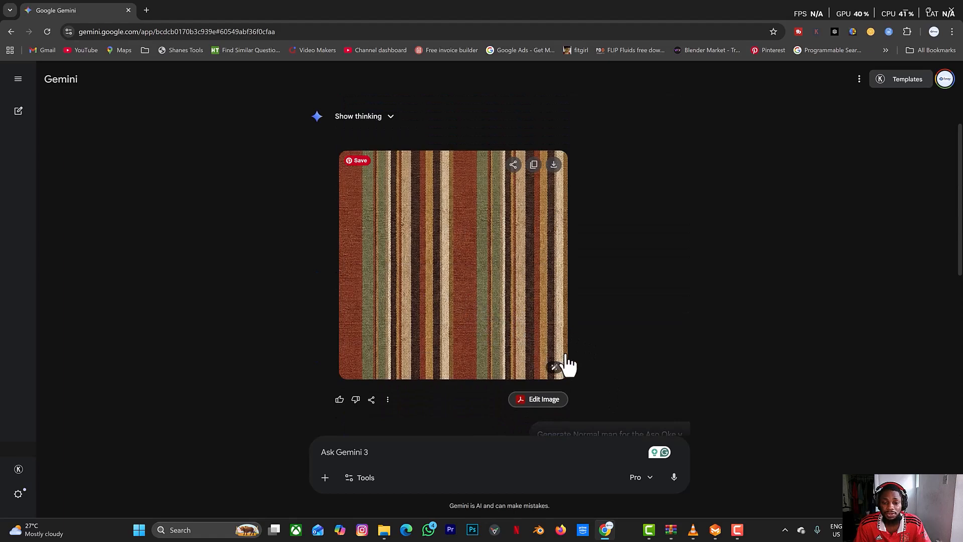
scroll(566, 360, down, 7)
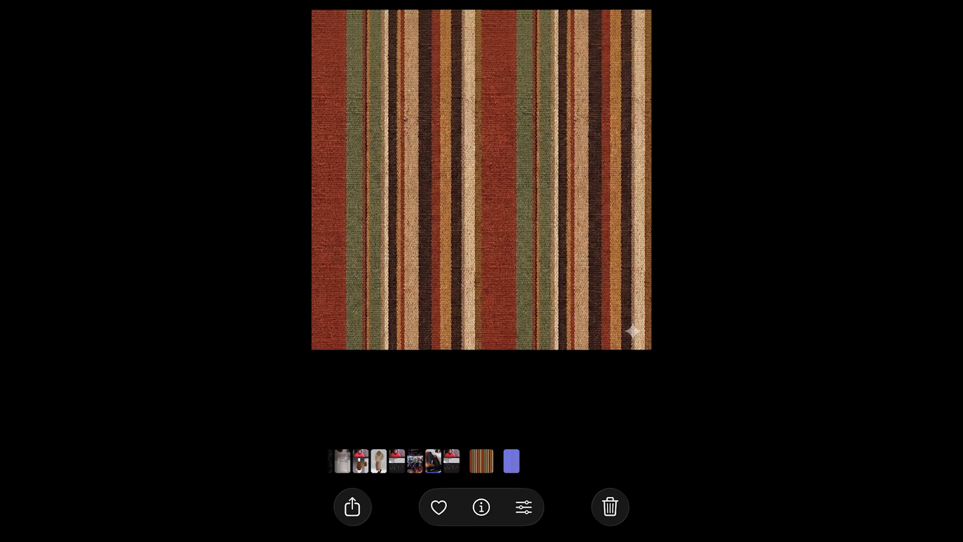
Remove the sparkle watermark near the lower corner of the striped fabric image with Clean Up
click(523, 506)
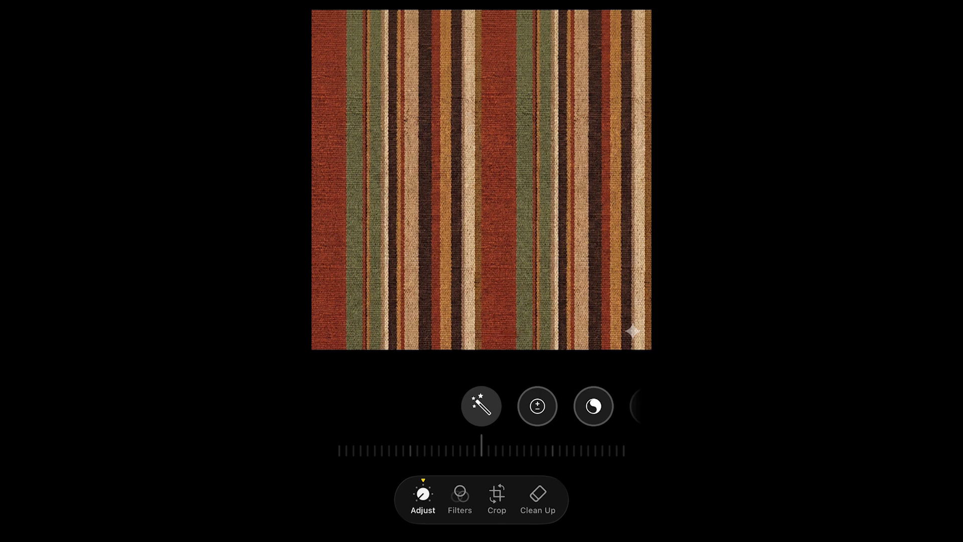
scroll(488, 292, up, 3)
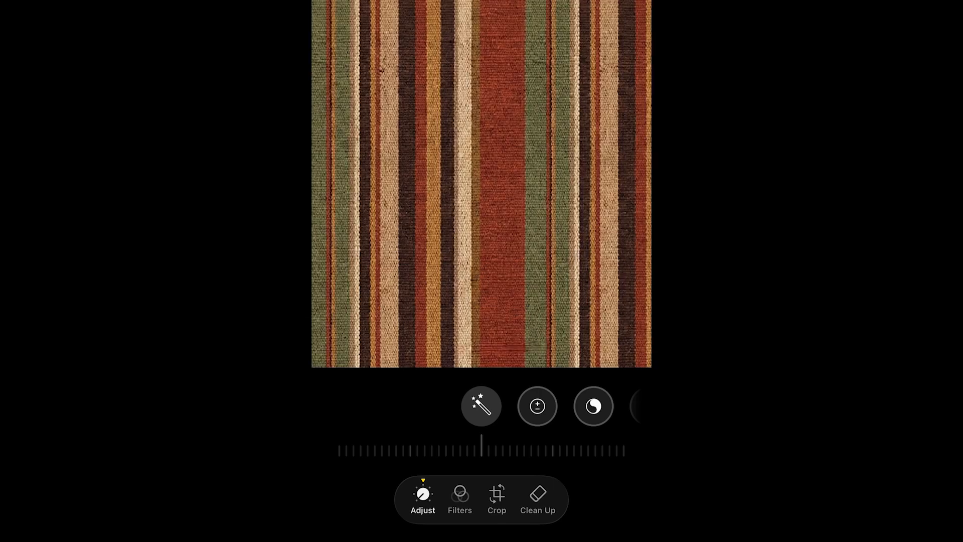
scroll(476, 264, up, 5)
drag(542, 251, 374, 226)
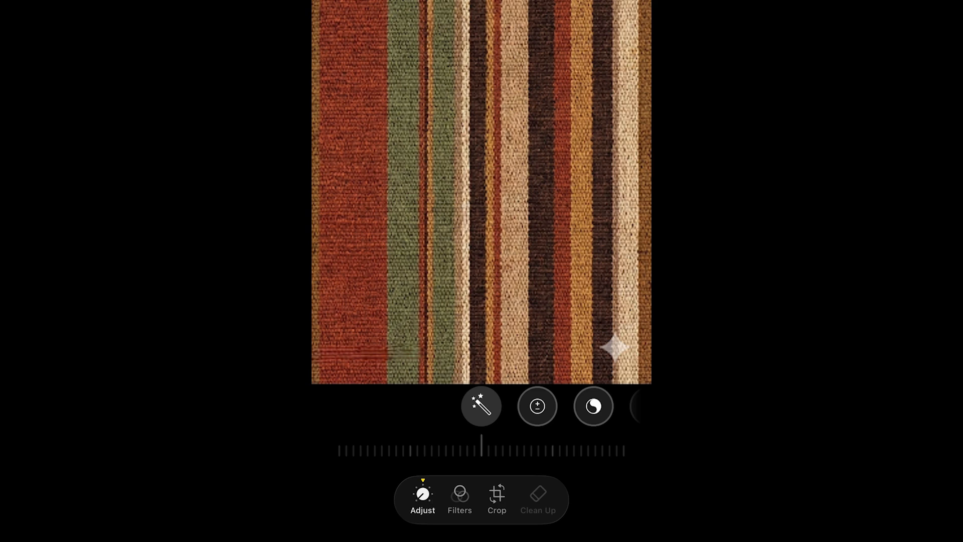
click(537, 499)
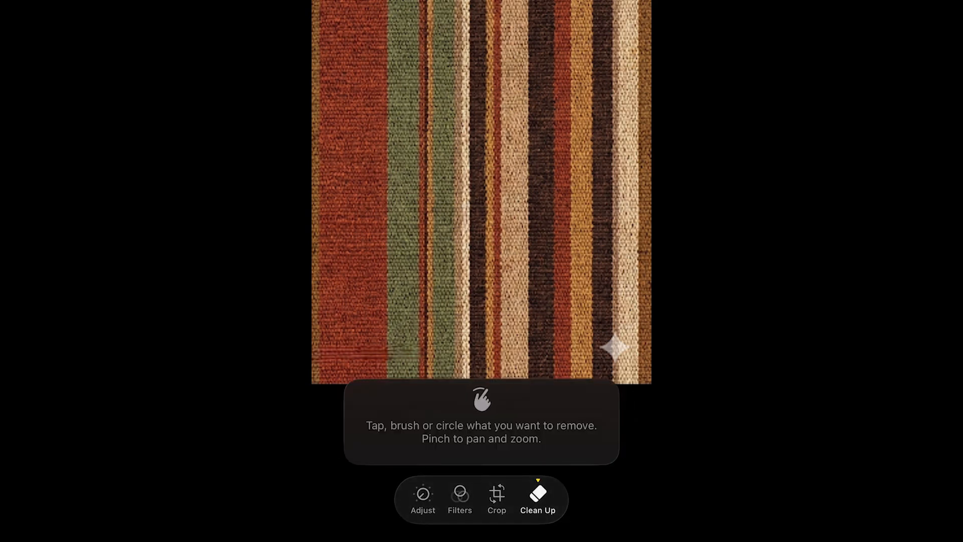
click(616, 346)
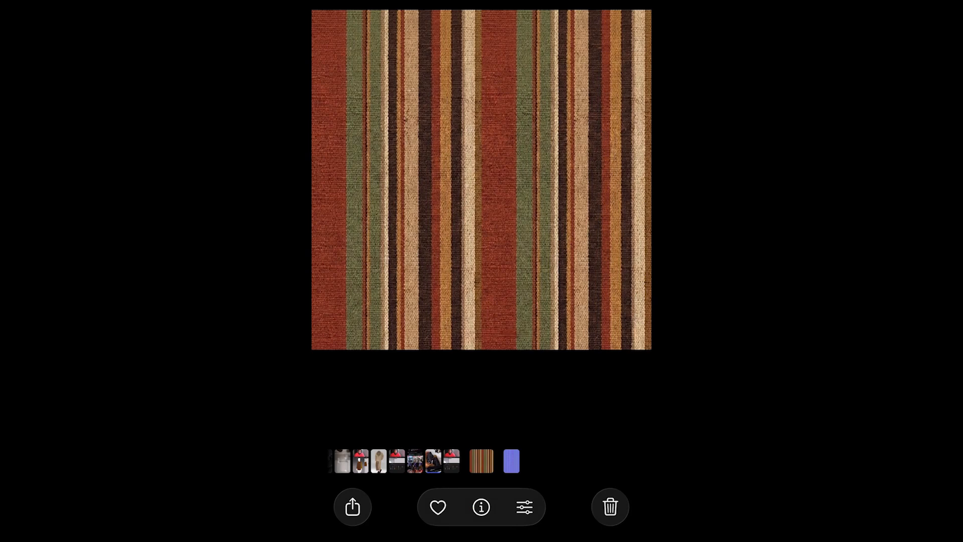
Open the purple normal map image for editing and remove its sparkle watermark with Clean Up
scroll(482, 180, right, 3)
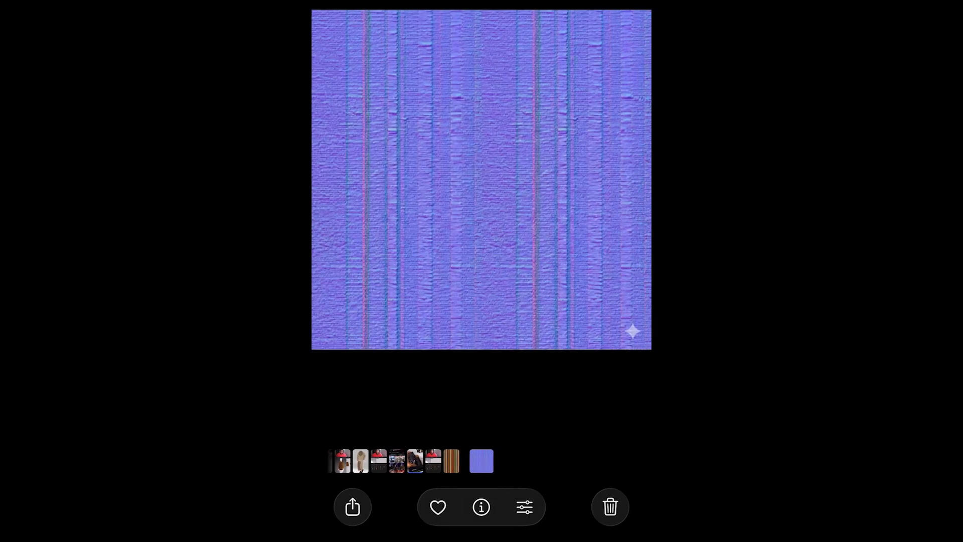
click(524, 507)
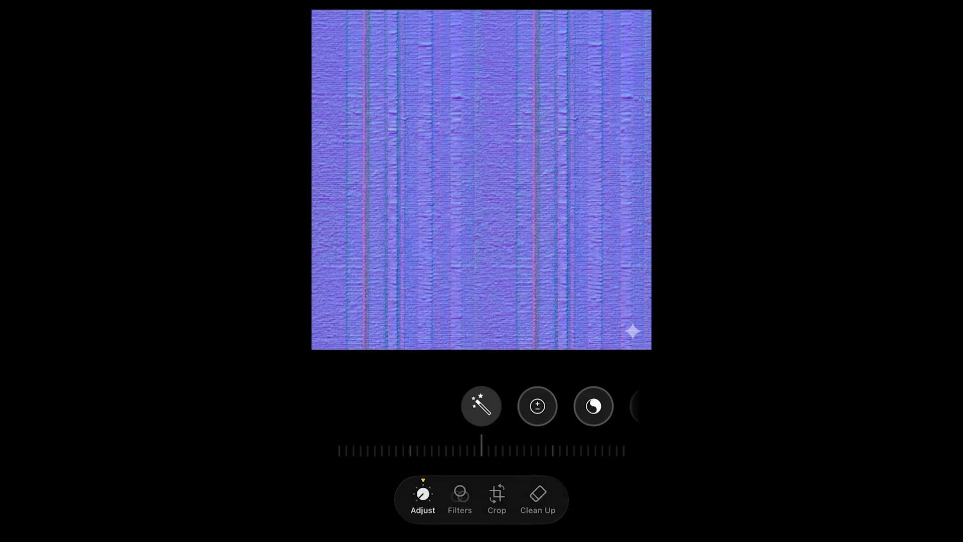
scroll(478, 266, up, 5)
scroll(481, 216, up, 2)
scroll(481, 216, right, 5)
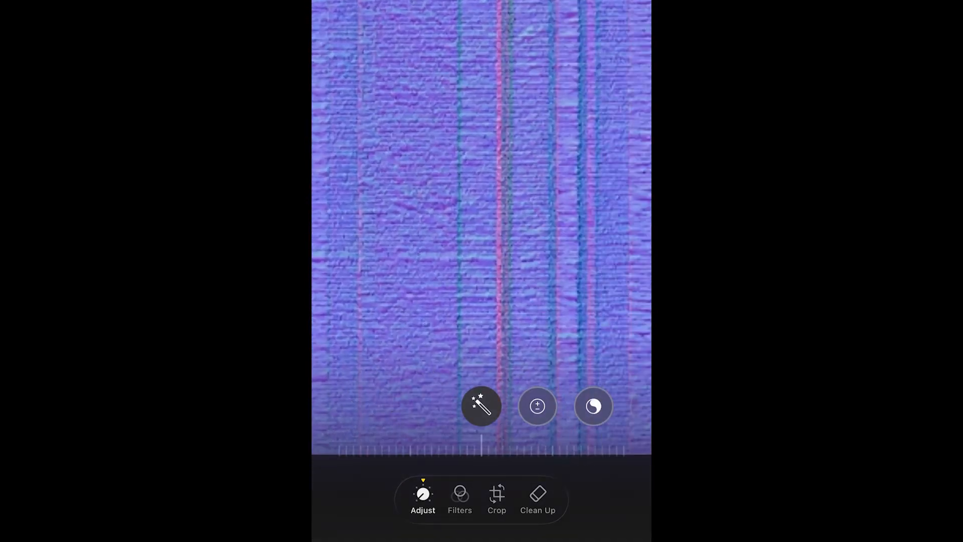
scroll(482, 216, down, 2)
scroll(481, 216, down, 1)
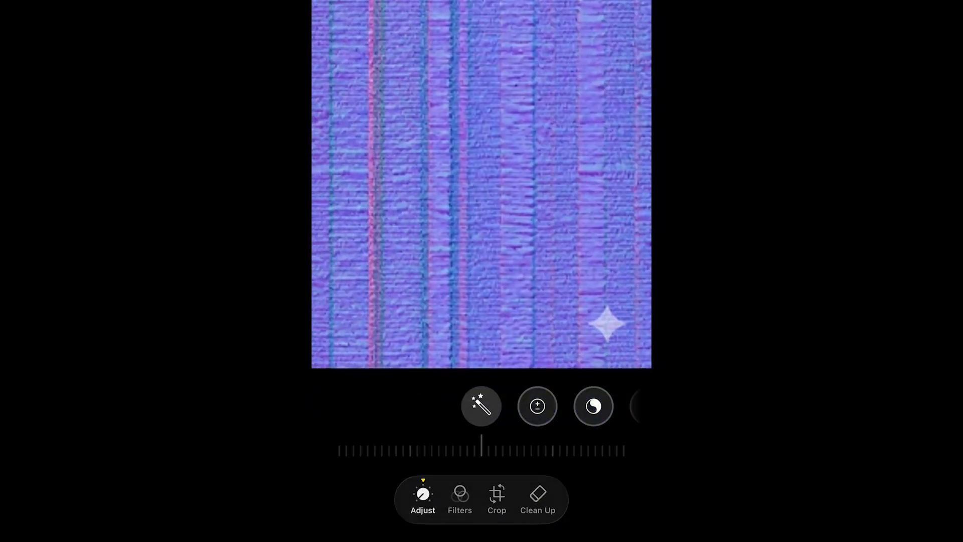
click(538, 499)
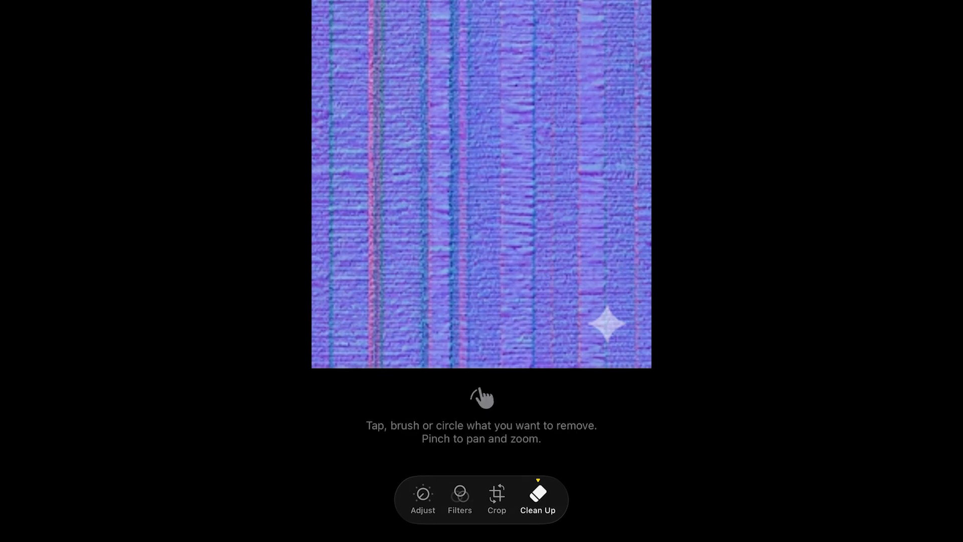
click(606, 323)
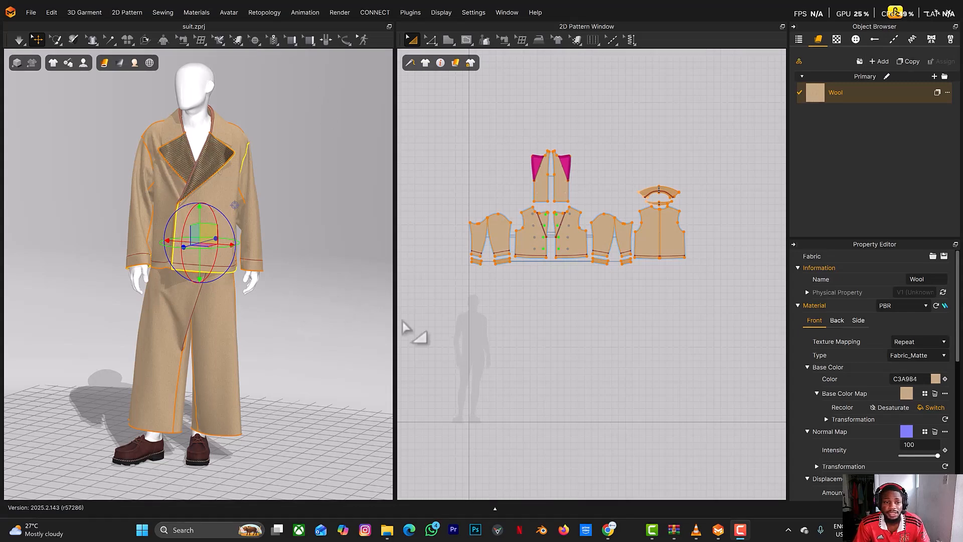
Duplicate the Wool fabric and rename the copy as aso oke
click(935, 92)
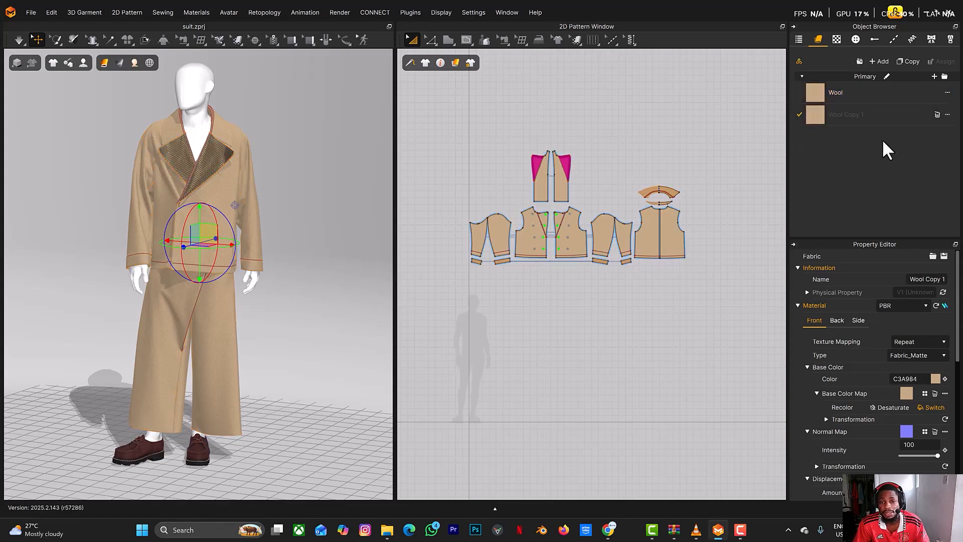
double_click(859, 115)
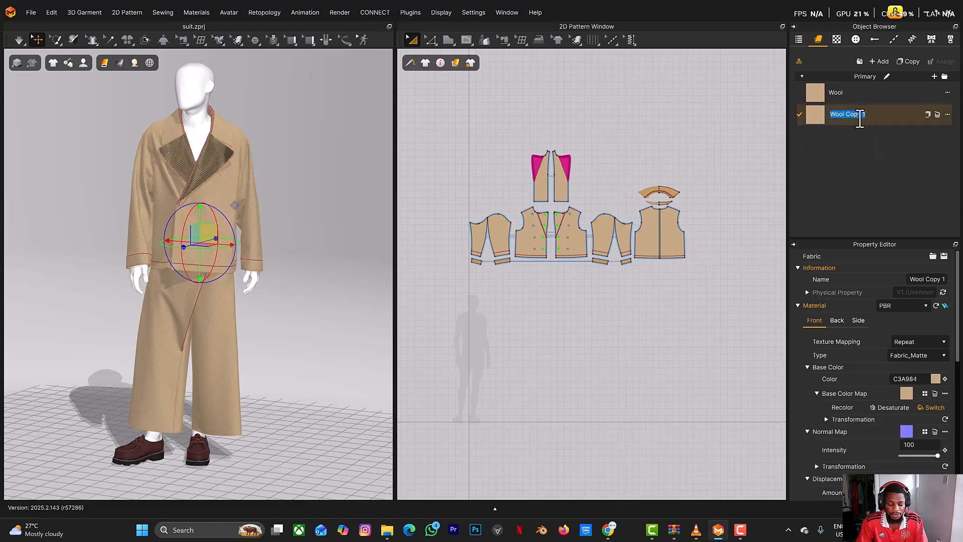
text(aso oke)
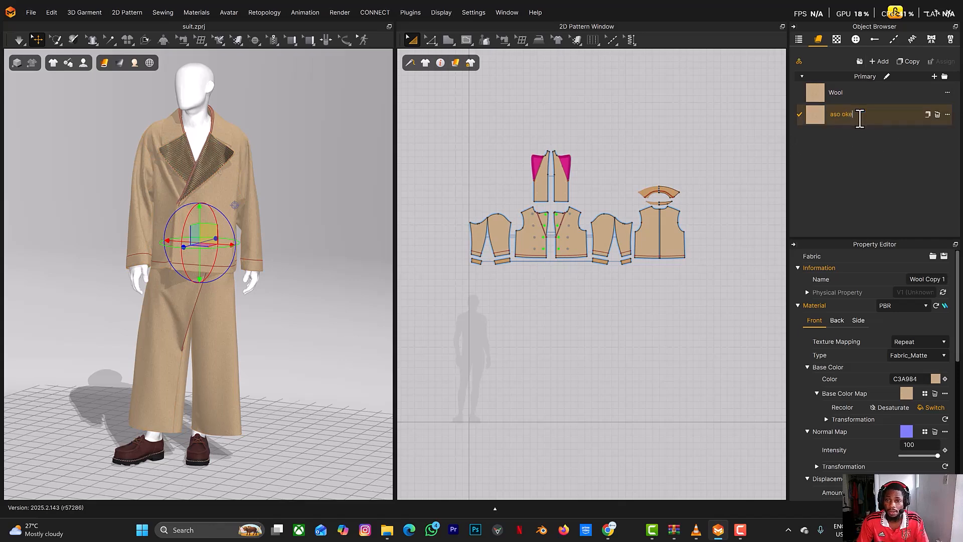
key(Return)
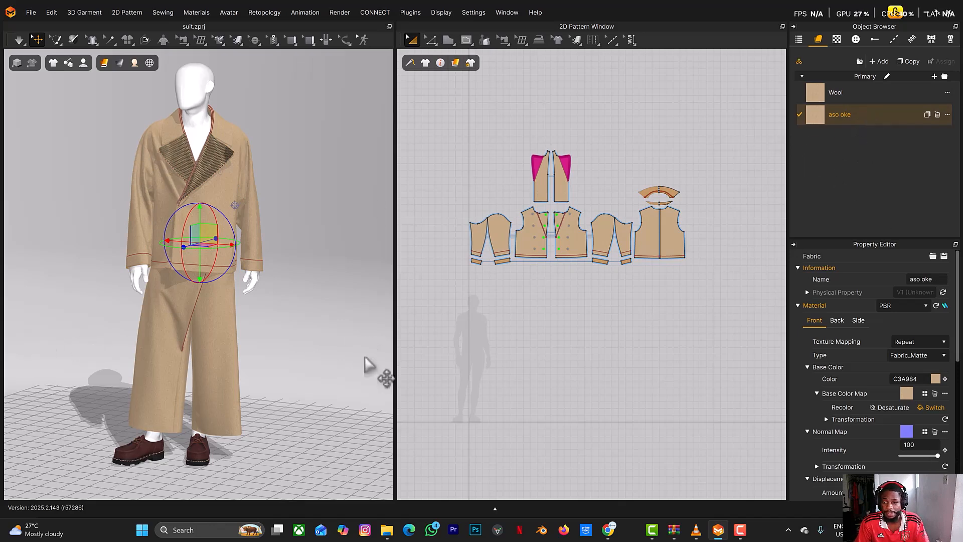
click(932, 394)
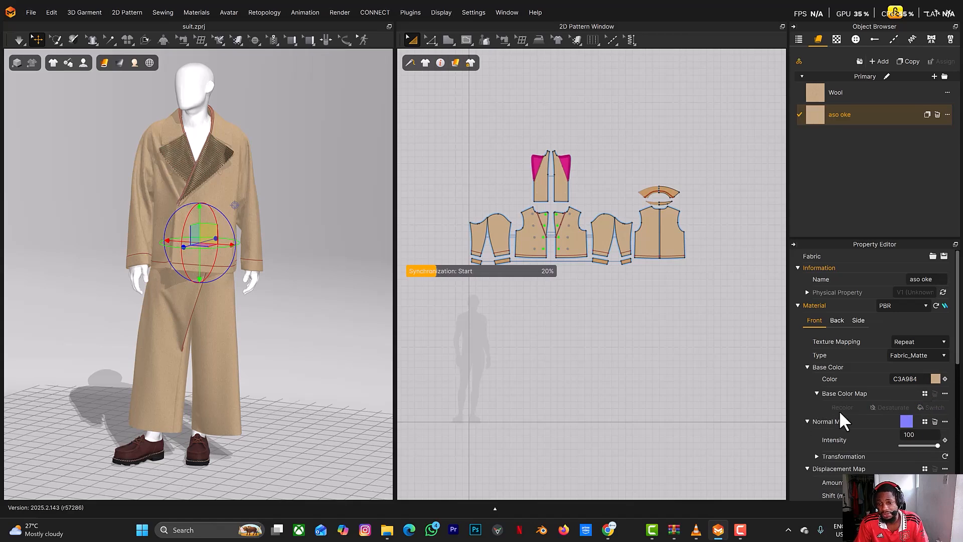
key(ctrl+z)
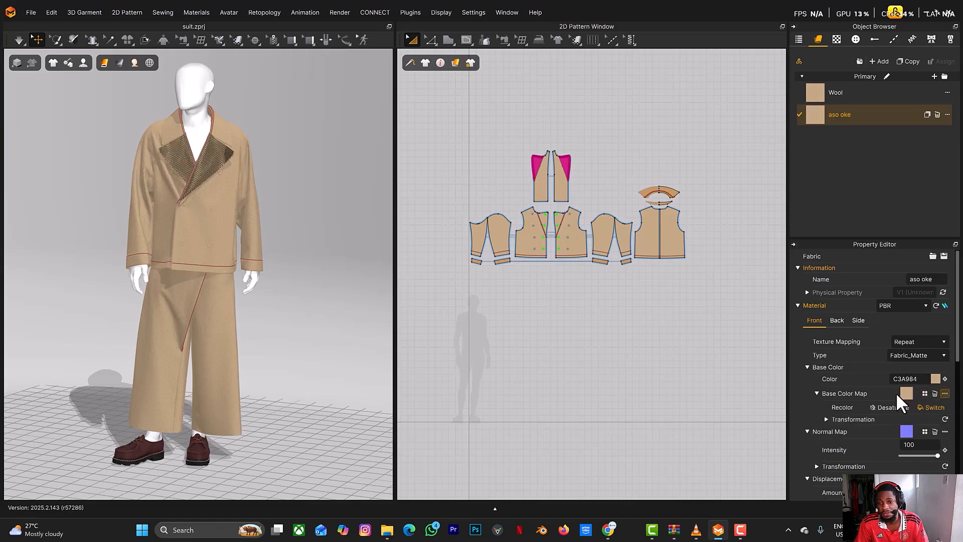
click(945, 394)
click(801, 406)
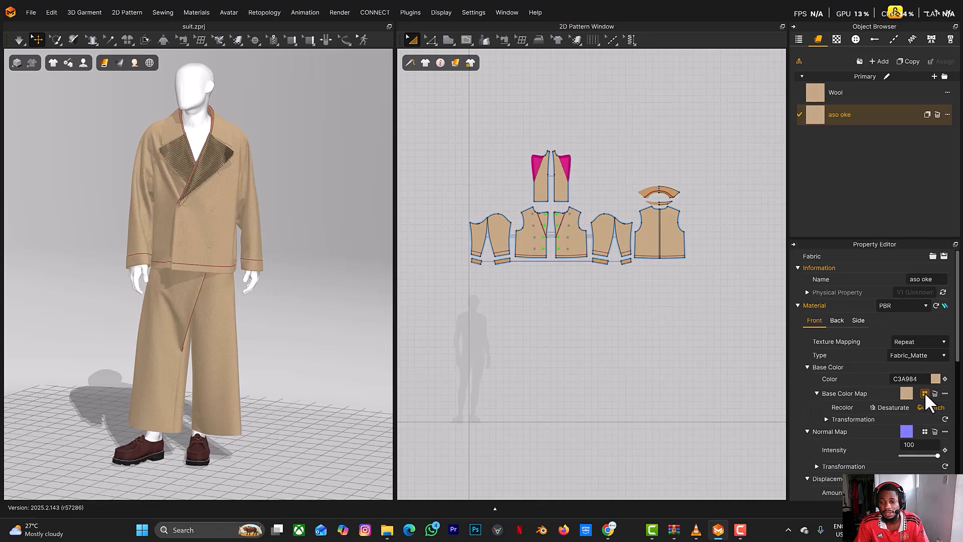
Replace the aso oke fabric's base color map with the striped image IMG_0817 from the Downloads folder
click(925, 392)
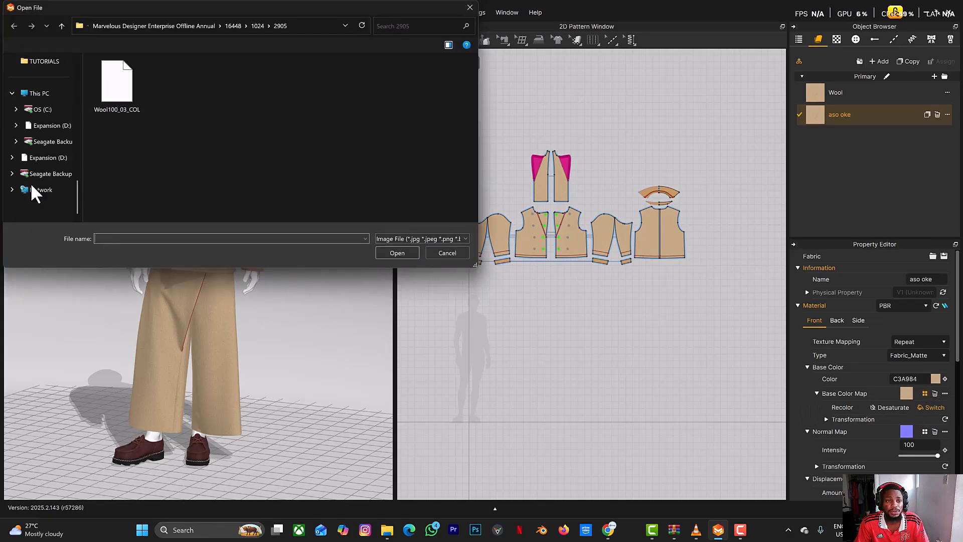
scroll(44, 159, down, 10)
click(38, 158)
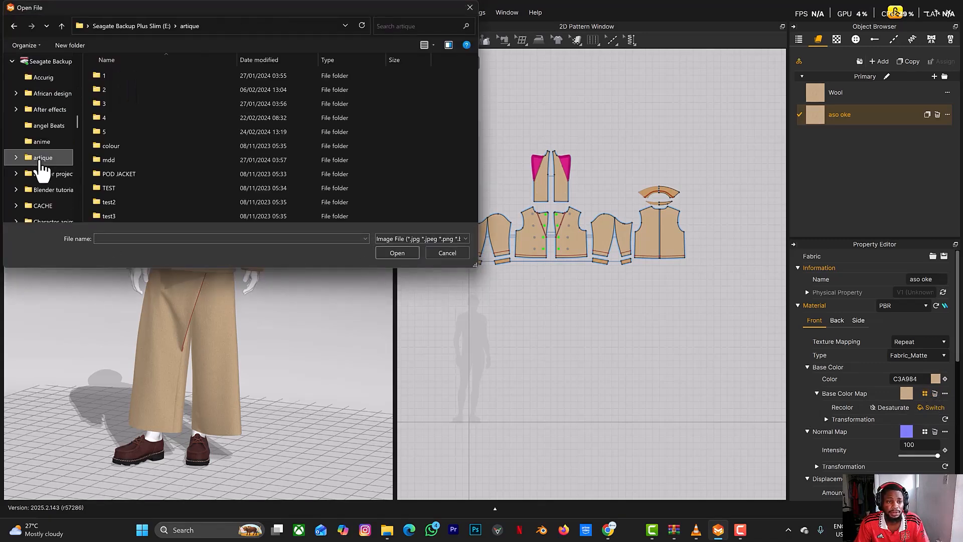
scroll(45, 156, up, 10)
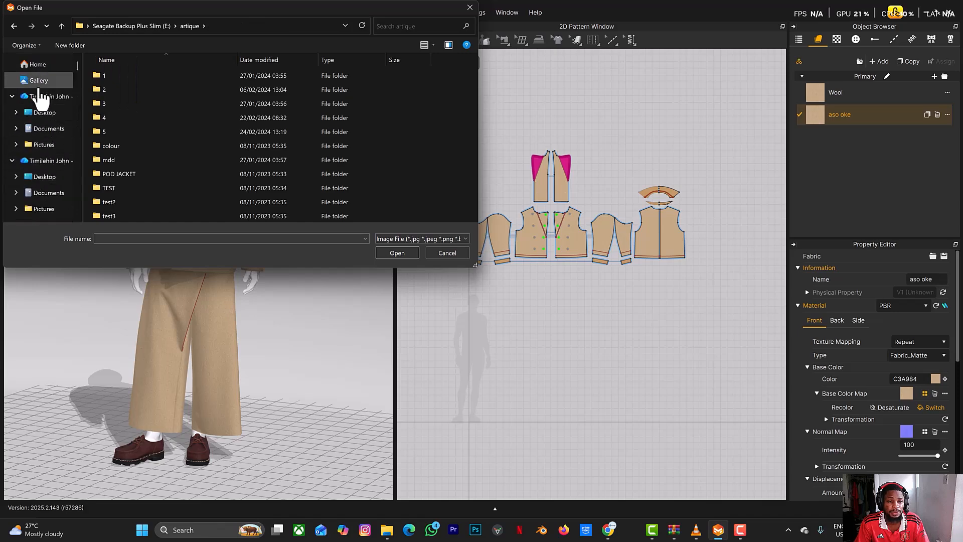
scroll(37, 120, down, 3)
click(45, 158)
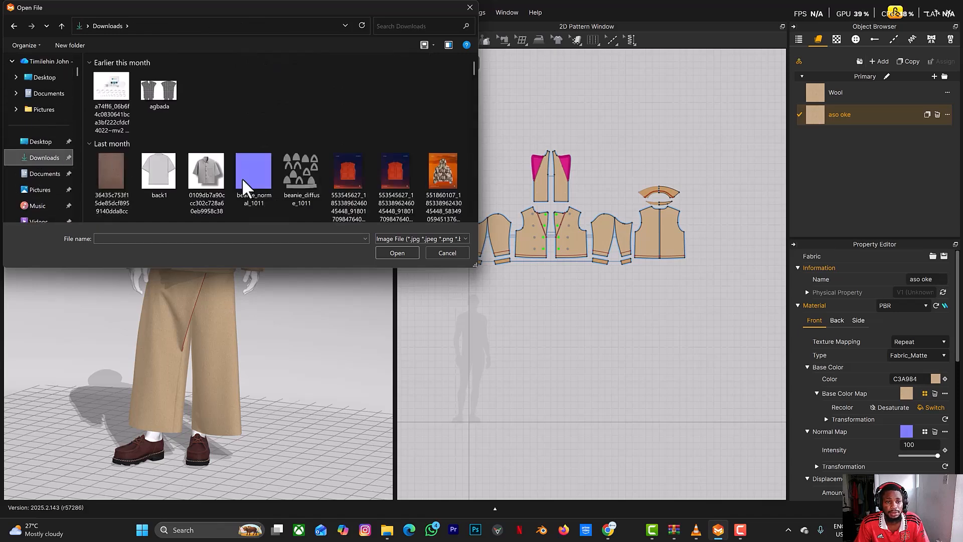
scroll(331, 171, down, 2)
scroll(331, 160, down, 2)
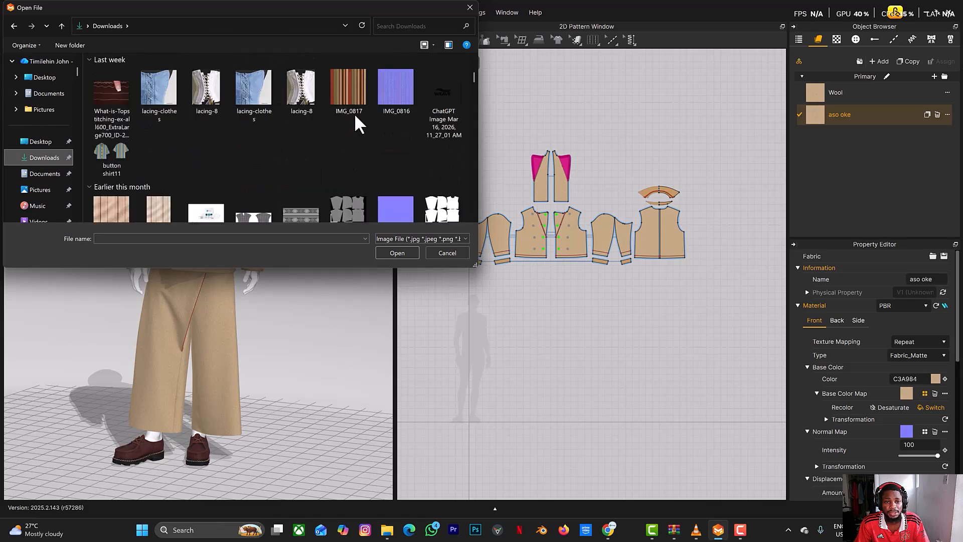
click(353, 100)
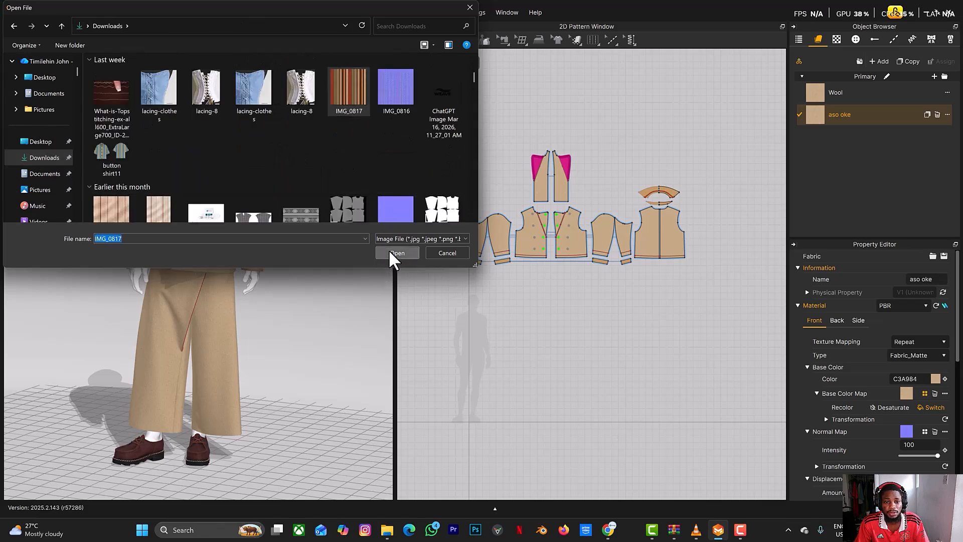
click(393, 253)
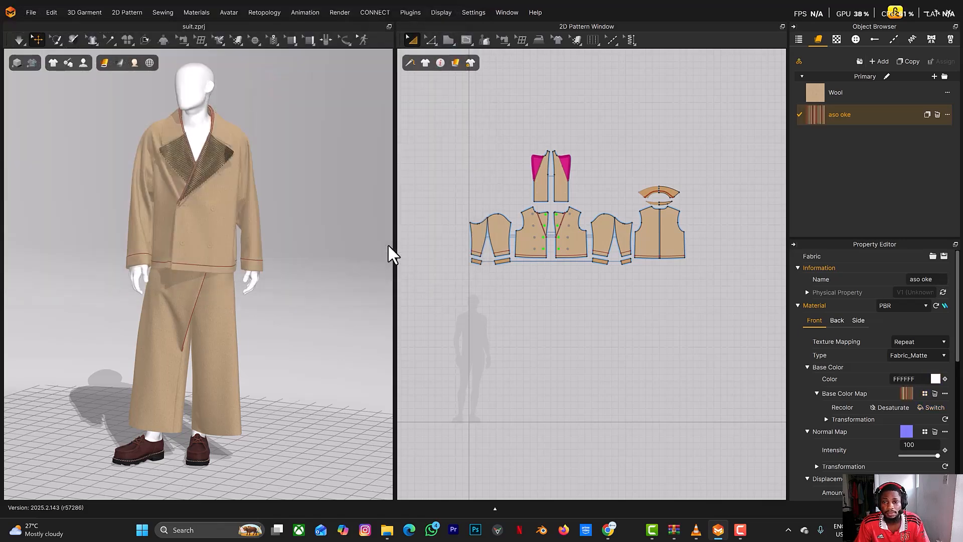
Replace the aso oke fabric's normal map with the purple image IMG_0816 from the Downloads folder
click(924, 431)
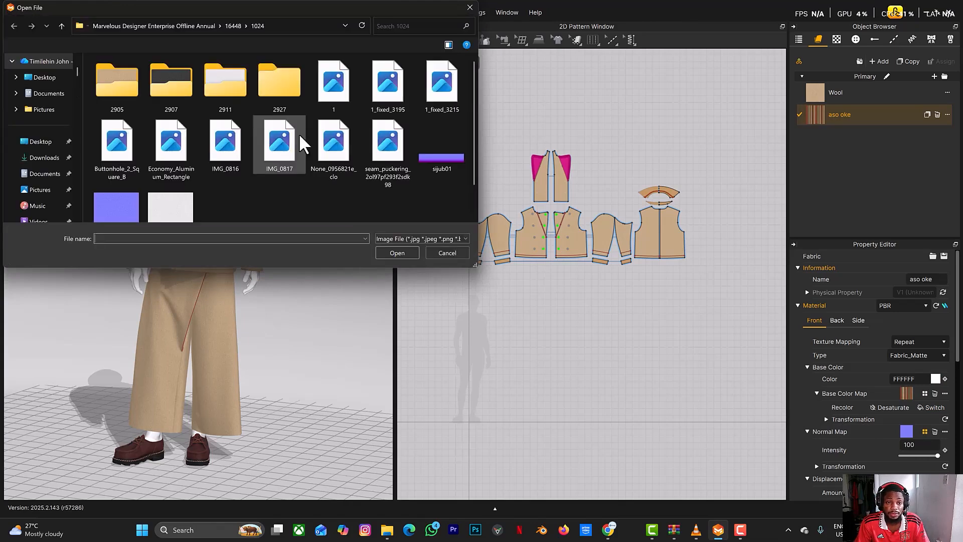
click(34, 157)
scroll(342, 161, down, 3)
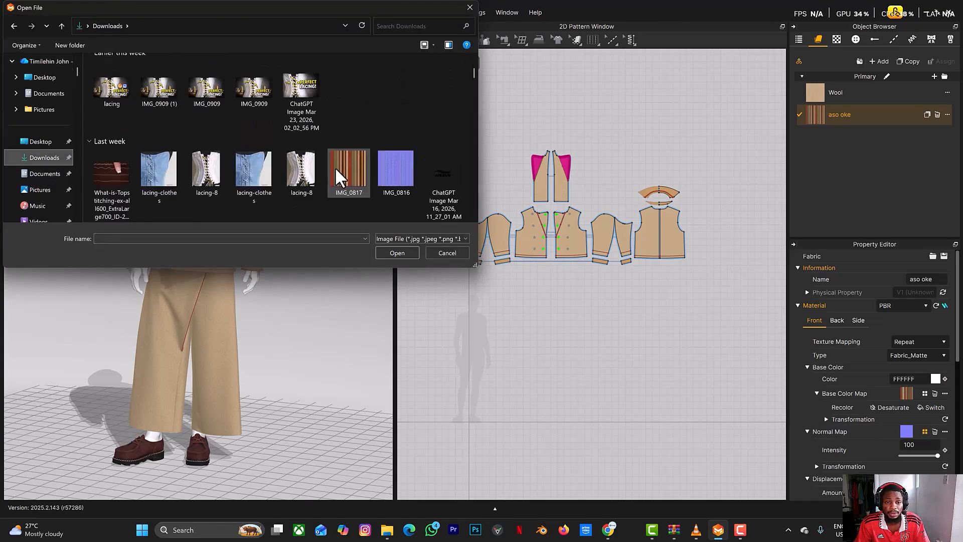
click(396, 170)
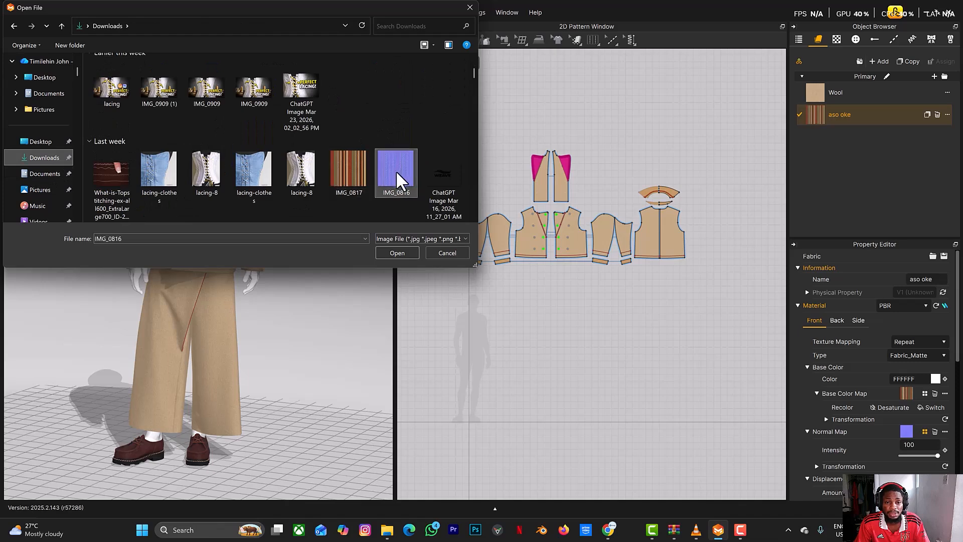
click(395, 252)
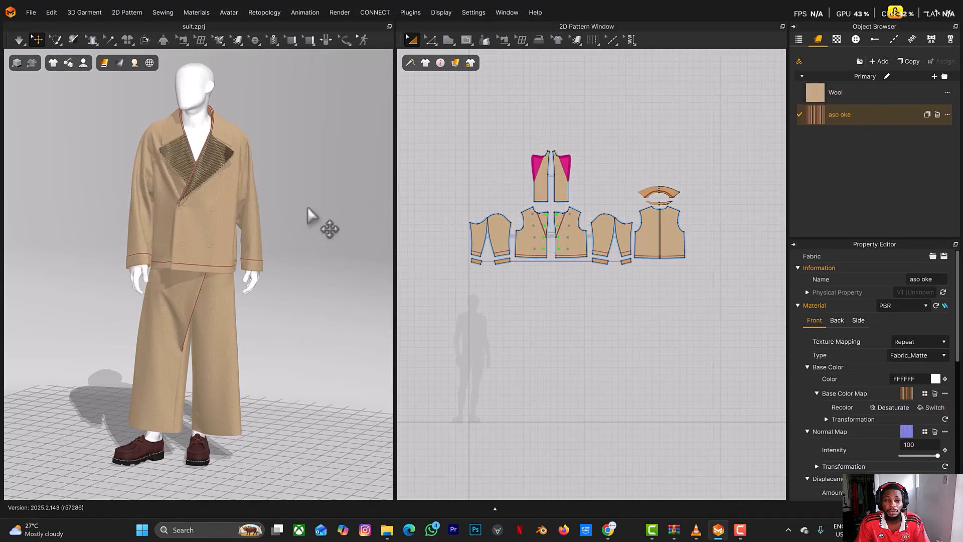
Assign the aso oke fabric to the jacket's collar pattern piece
right_drag(193, 141, 170, 154)
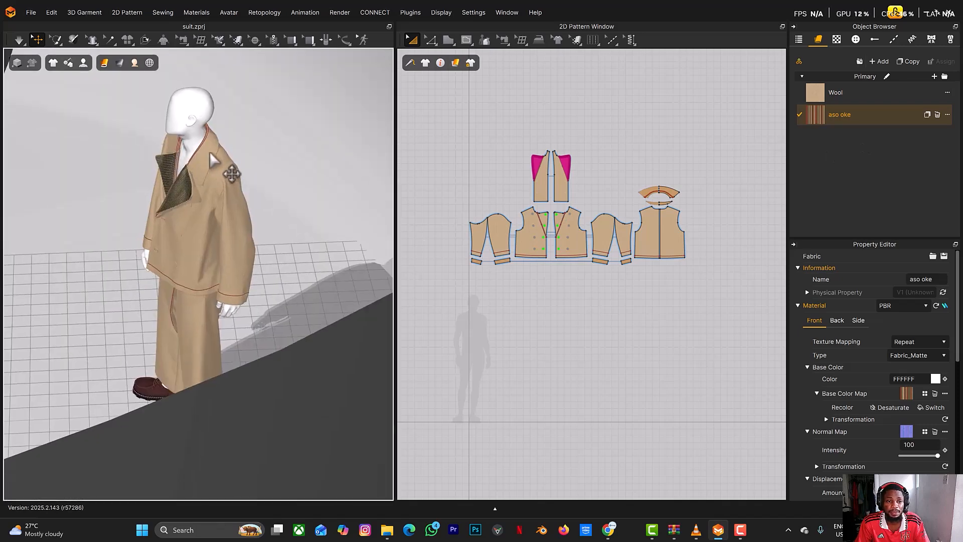
click(209, 151)
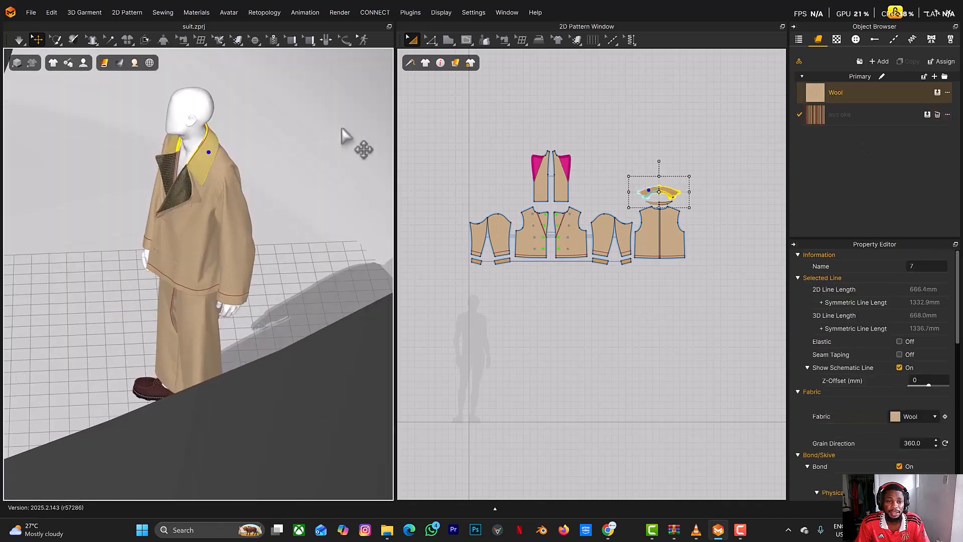
click(926, 114)
Assign the aso oke fabric to the overlapping front panel of the trousers and check it on the avatar
right_drag(191, 211, 202, 389)
click(194, 391)
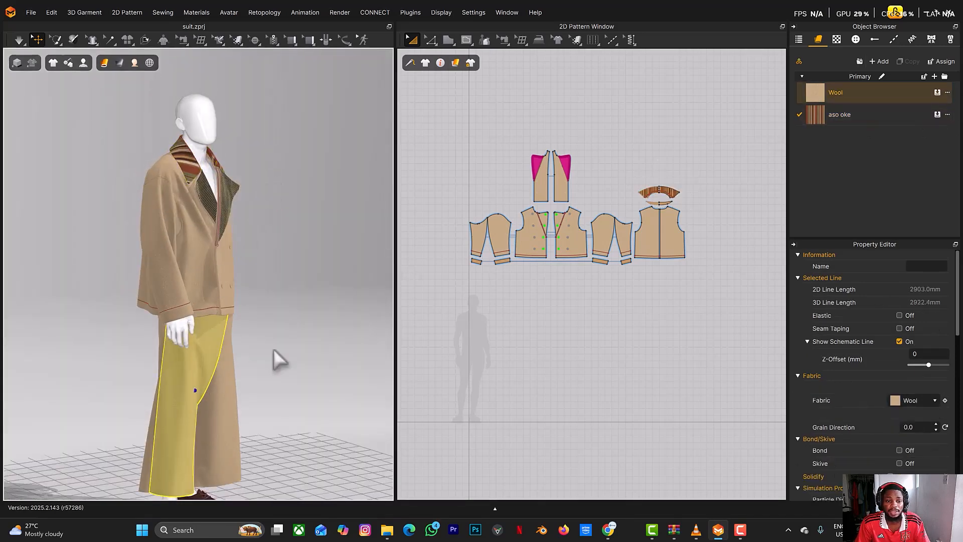
click(936, 115)
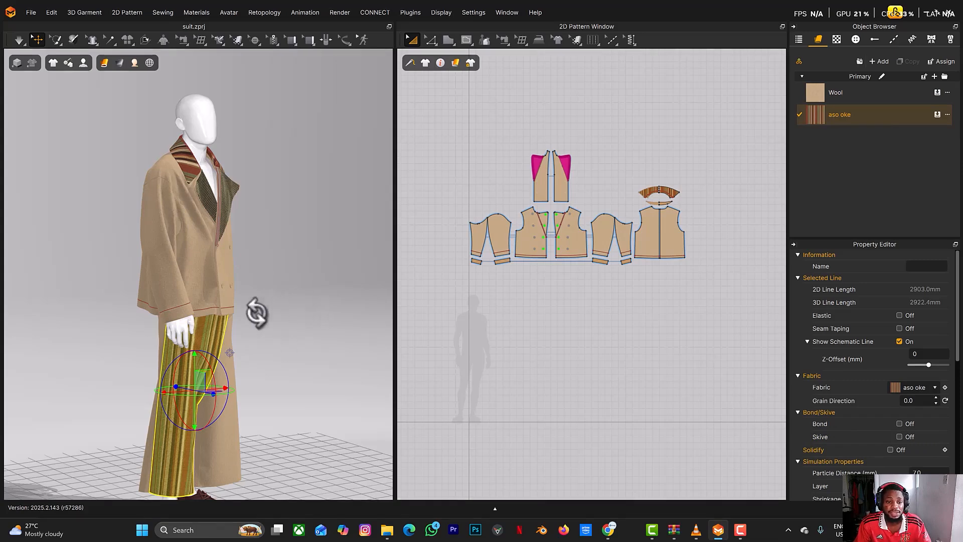
right_drag(254, 309, 273, 313)
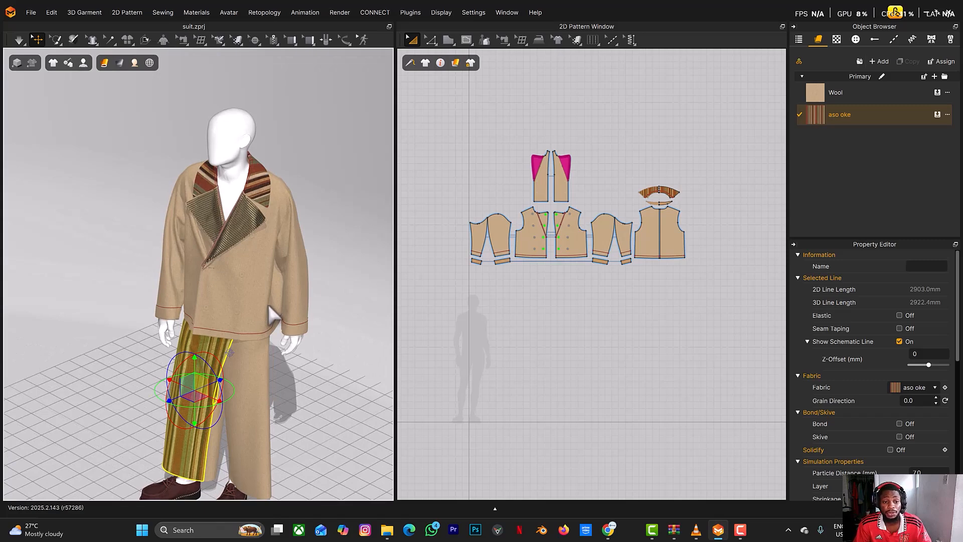
right_drag(244, 333, 265, 327)
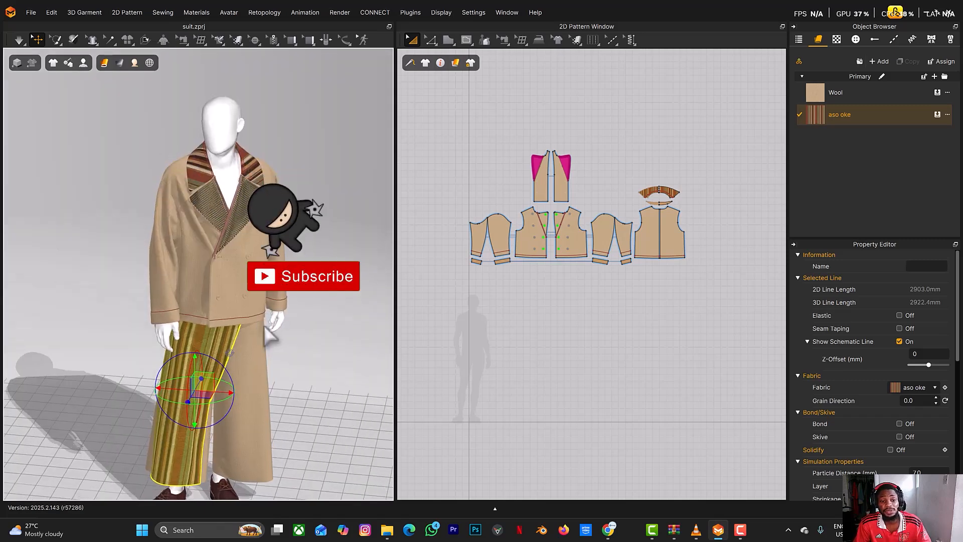